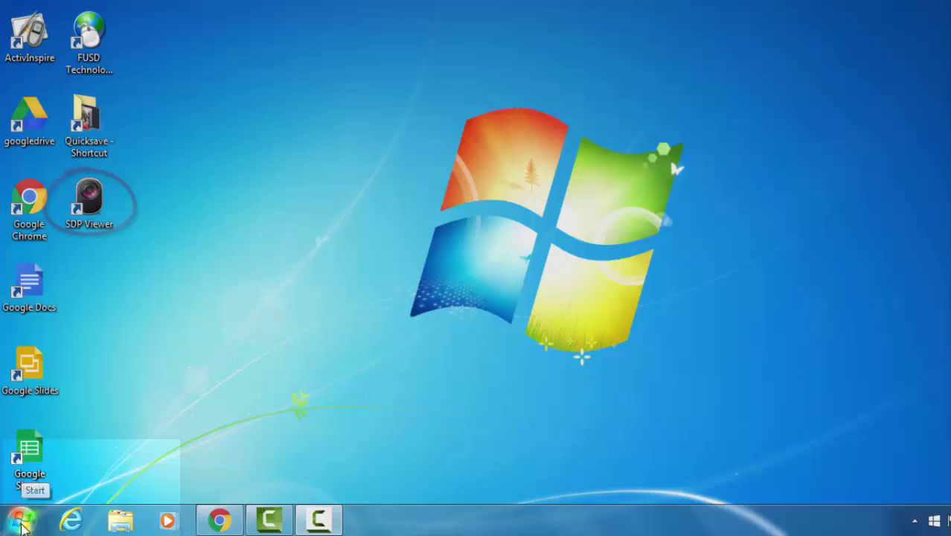
# Step: Search the Start menu for 'sdp' and launch SDP Viewer
pyautogui.click(23, 526)
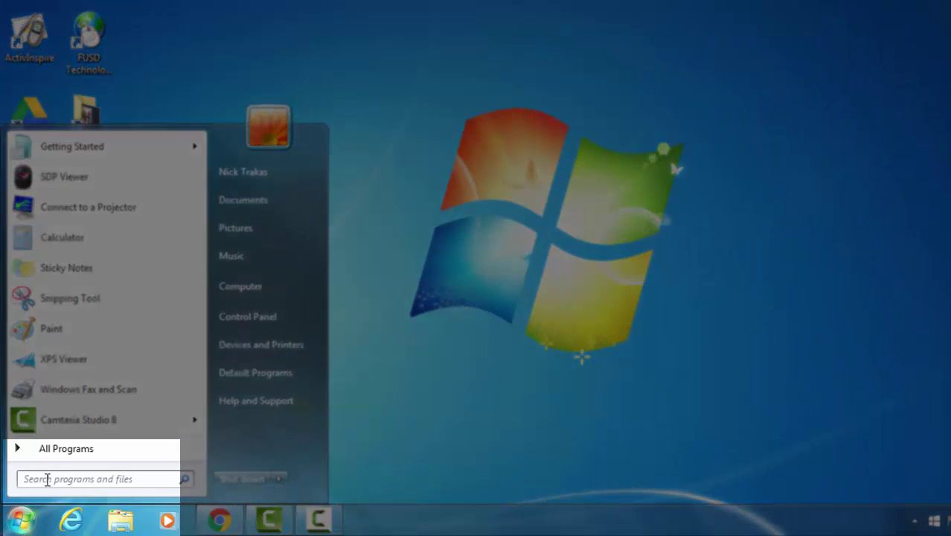
pyautogui.click(47, 480)
pyautogui.write('sdp')
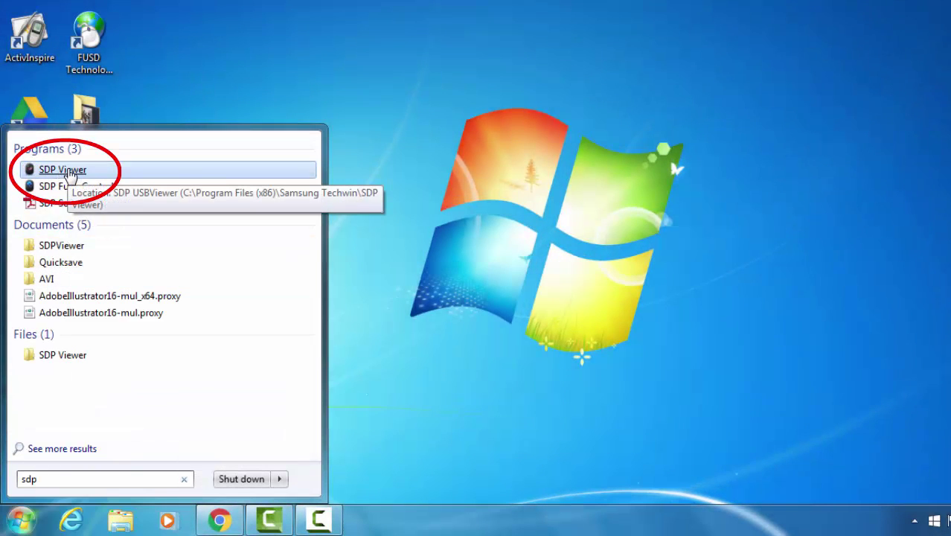
pyautogui.click(65, 170)
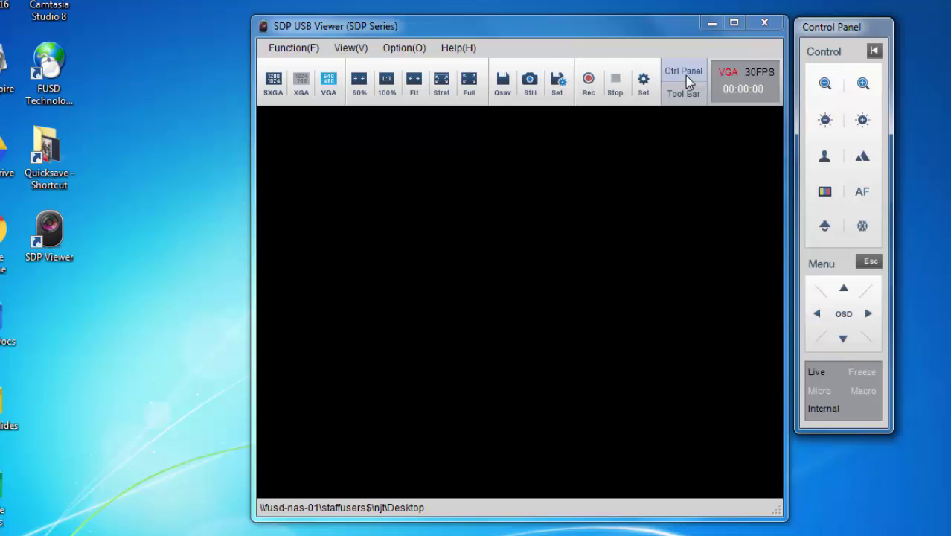
# Step: Hide the Ctrl Panel window so the Arizona Word Search live view shows
pyautogui.click(684, 72)
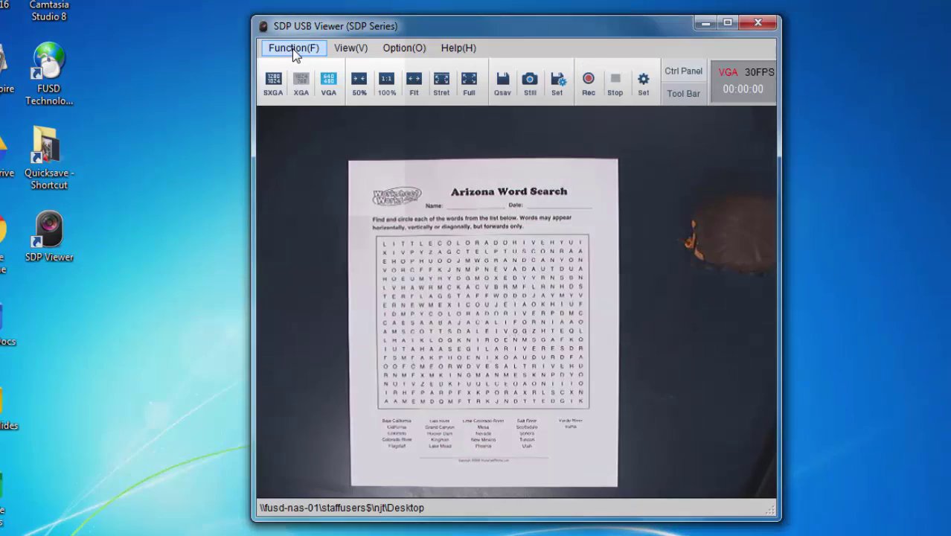
# Step: Copy the worksheet camera image to the clipboard with Clip board (F12)
pyautogui.click(294, 49)
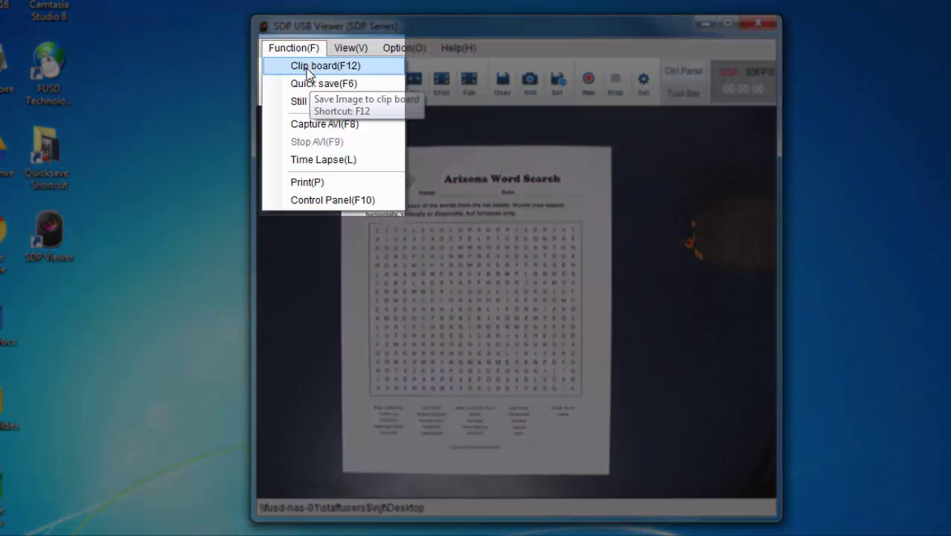
pyautogui.click(307, 69)
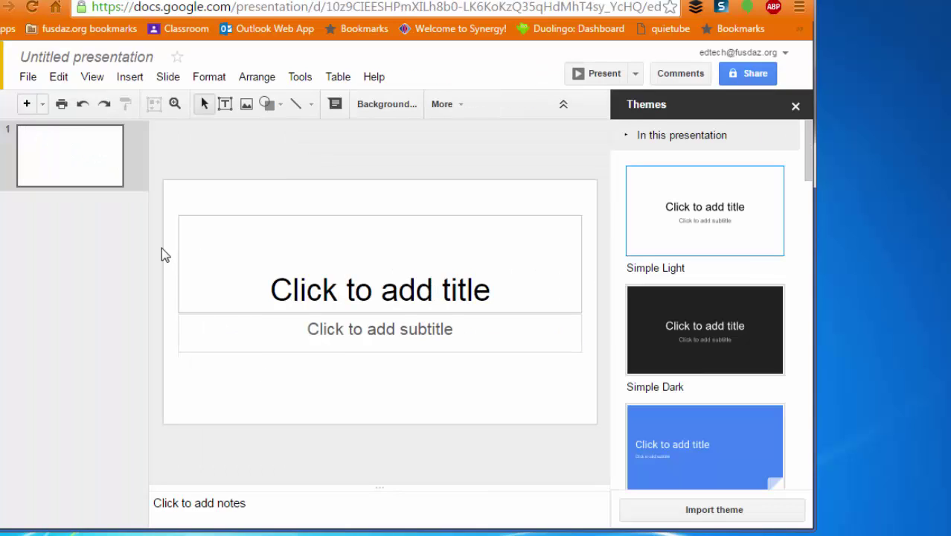
# Step: Paste the worksheet image onto the first slide, shrink it, and move it lower left
pyautogui.rightClick(251, 202)
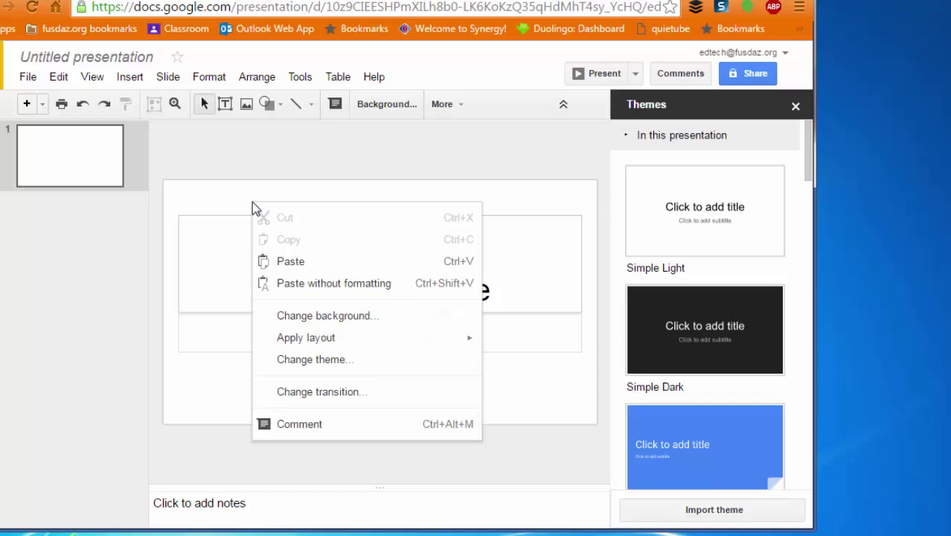
pyautogui.click(283, 262)
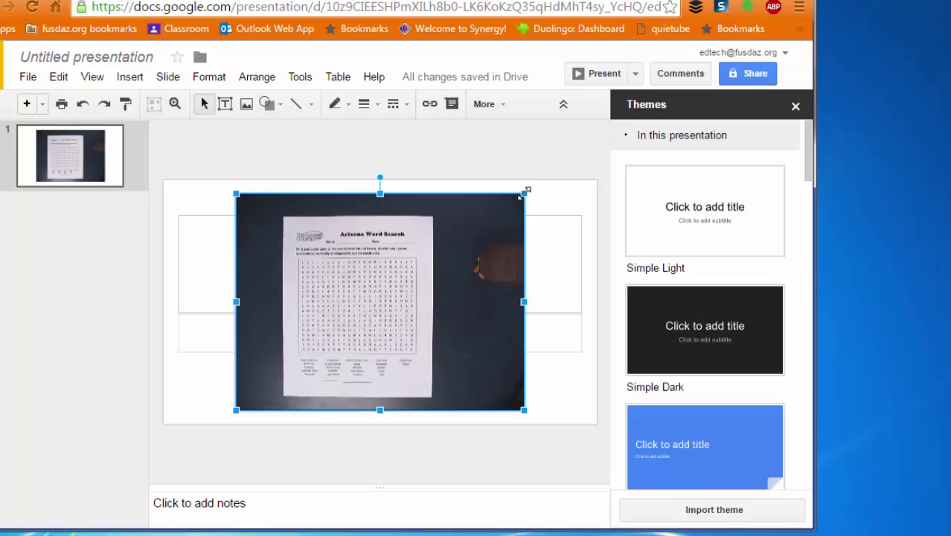
pyautogui.moveTo(523, 191); pyautogui.dragTo(391, 267)
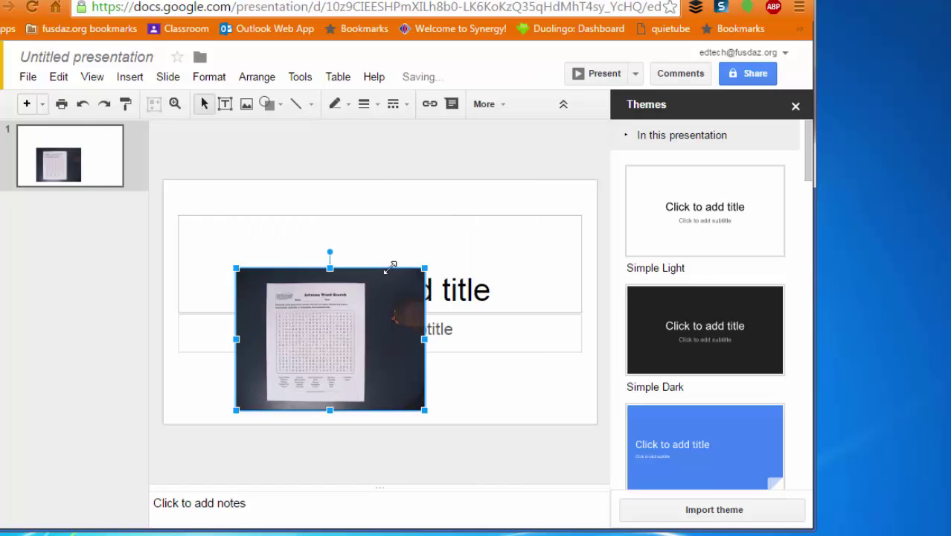
pyautogui.moveTo(346, 307); pyautogui.dragTo(283, 322)
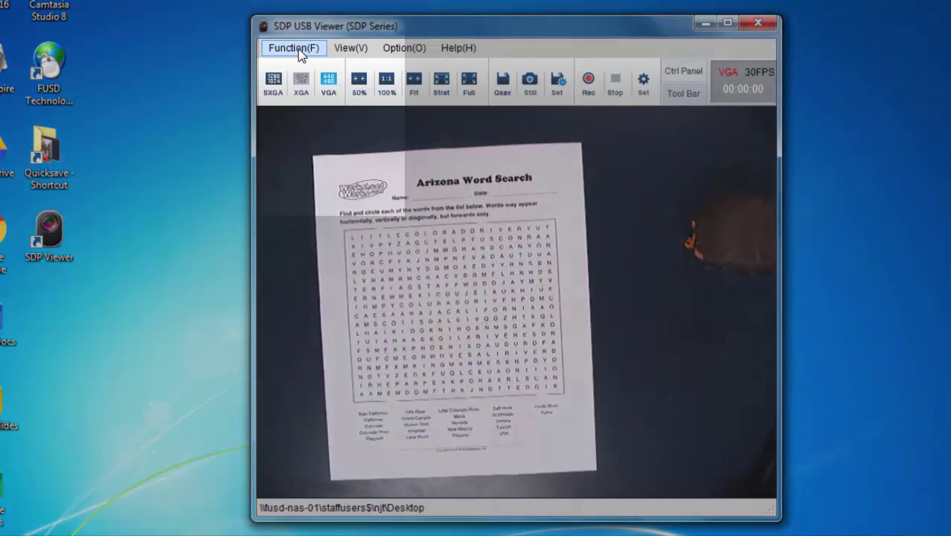
# Step: Quick-save the worksheet camera image with Quick save (F6)
pyautogui.click(301, 51)
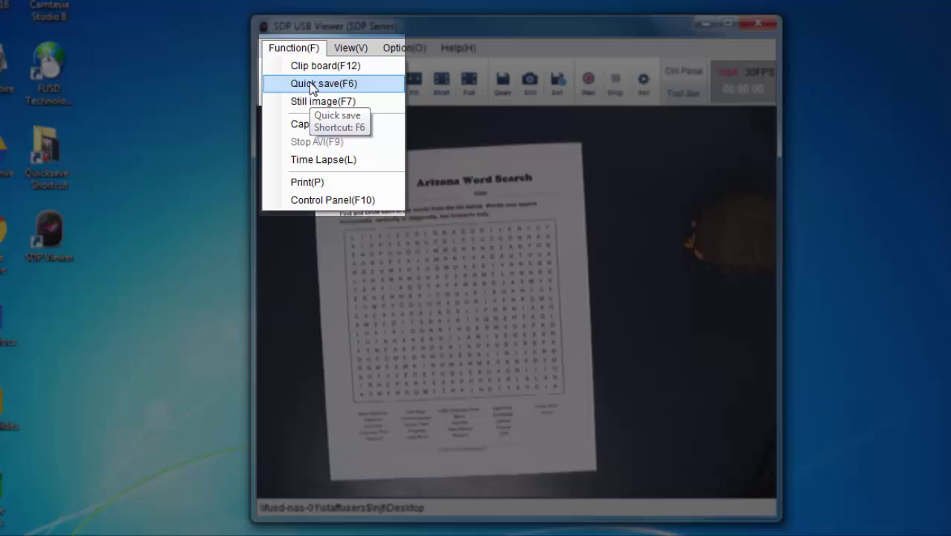
pyautogui.click(311, 84)
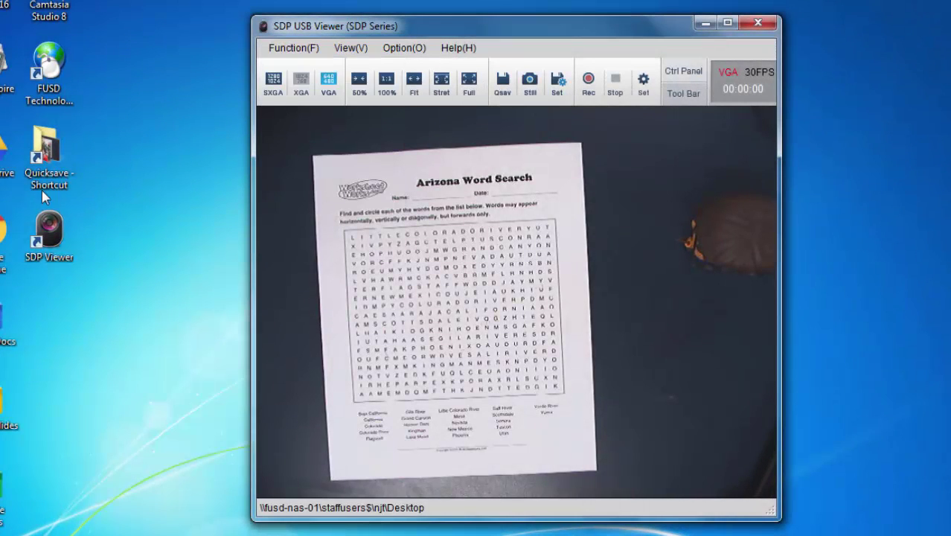
pyautogui.doubleClick(44, 151)
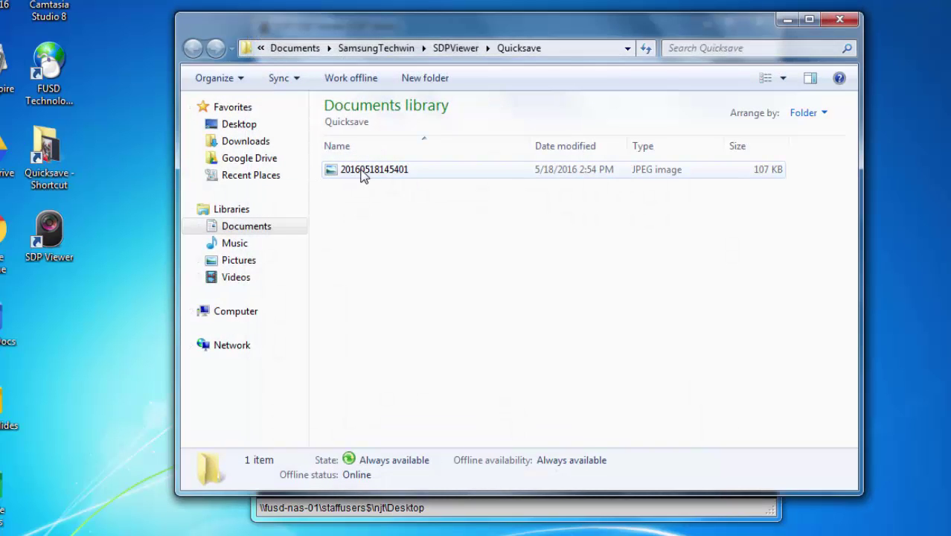
pyautogui.doubleClick(363, 171)
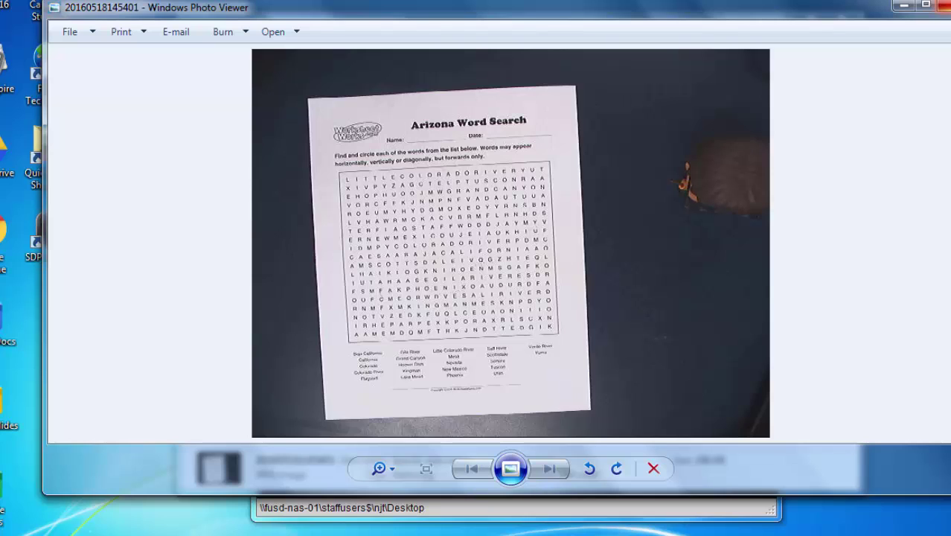
pyautogui.click(943, 6)
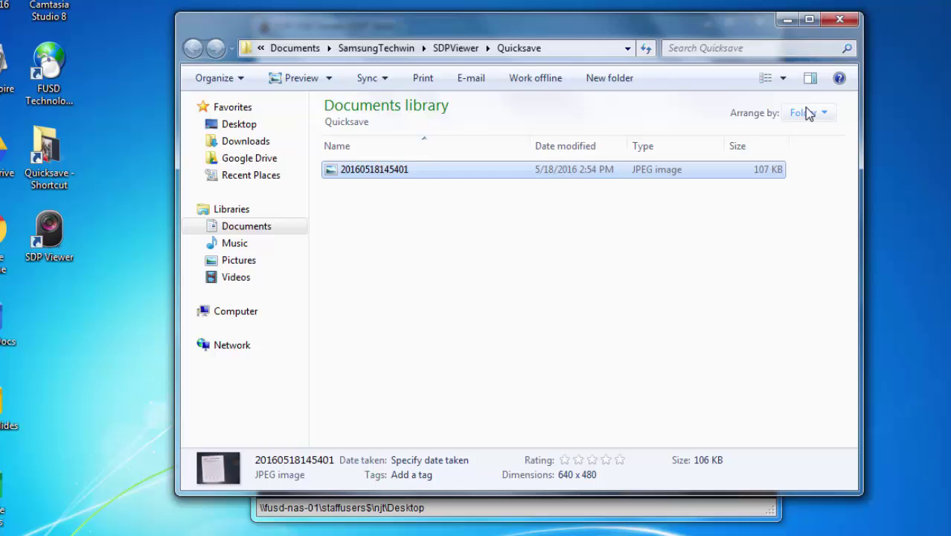
# Step: Set the quick-save folder to the Desktop with High file quality
pyautogui.click(843, 20)
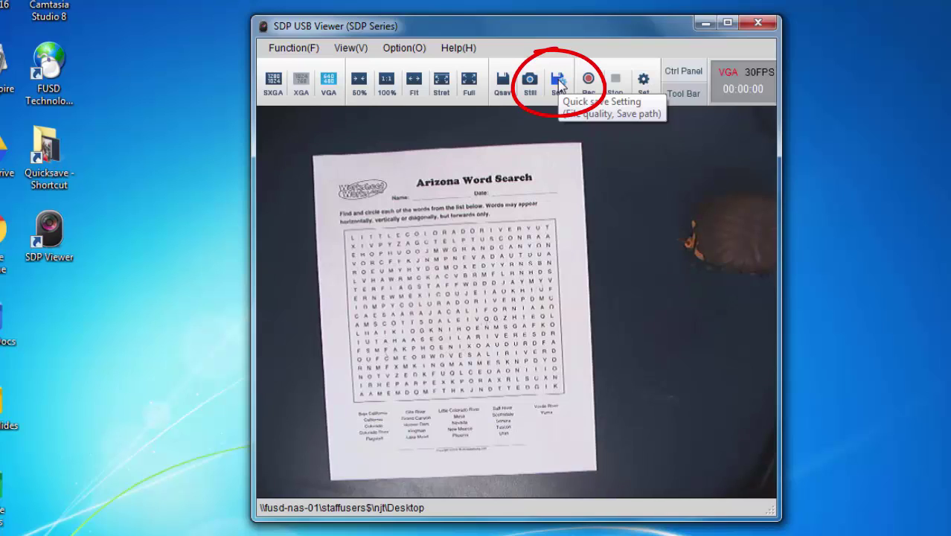
pyautogui.click(559, 80)
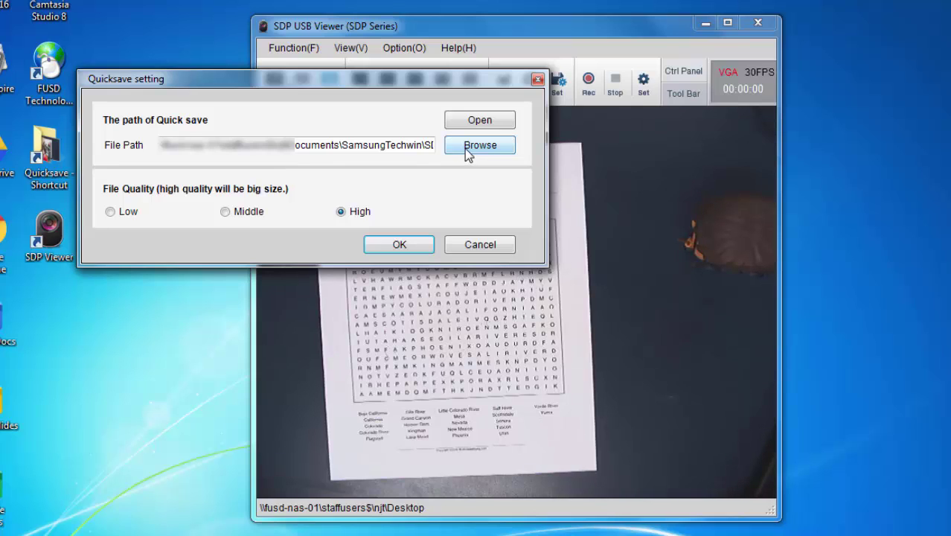
pyautogui.click(465, 148)
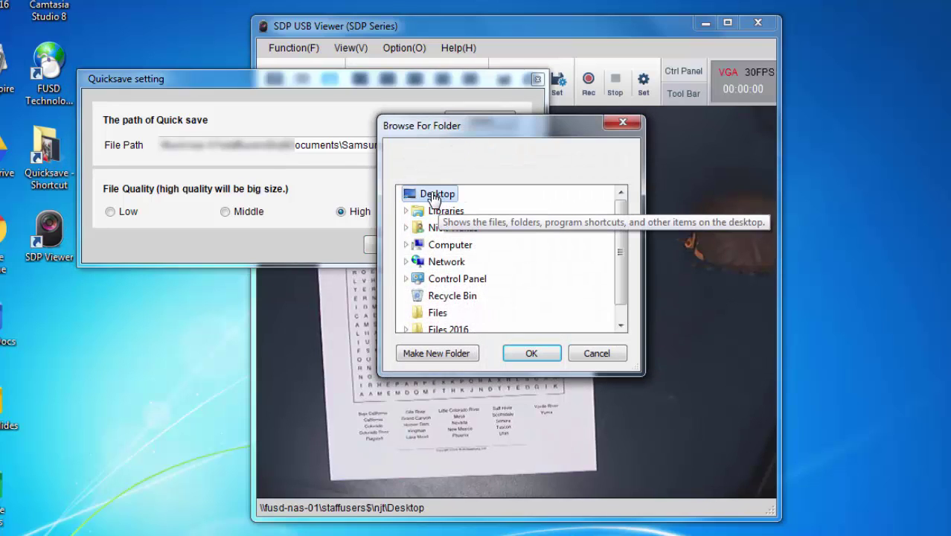
pyautogui.click(531, 354)
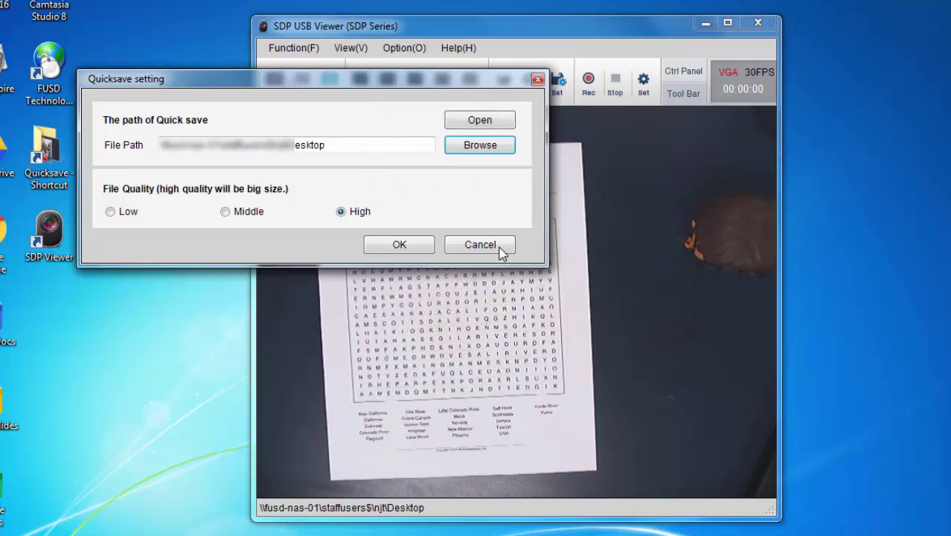
pyautogui.click(475, 151)
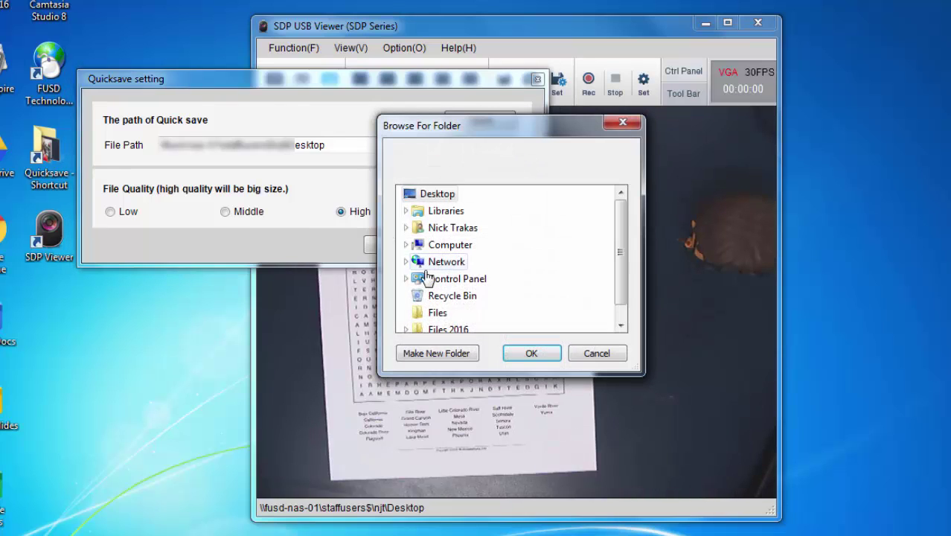
pyautogui.click(550, 362)
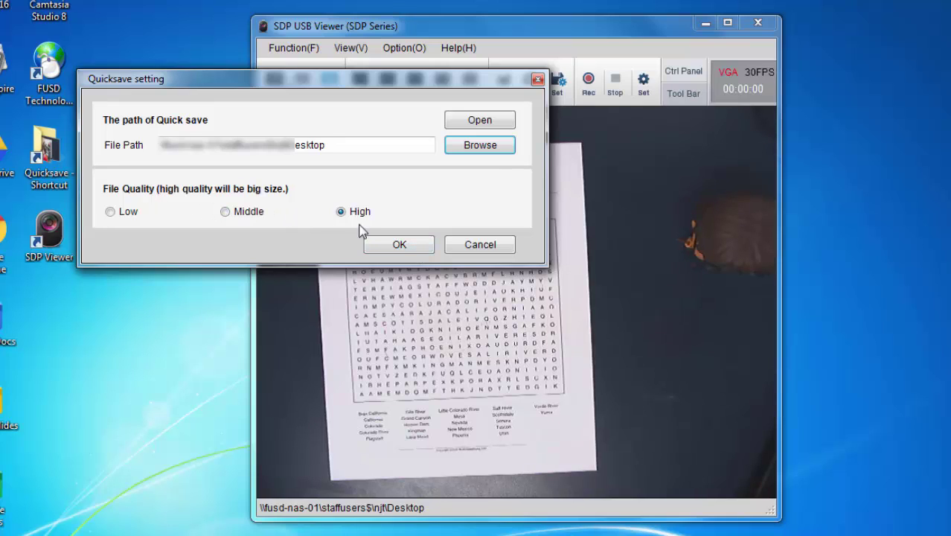
pyautogui.click(398, 247)
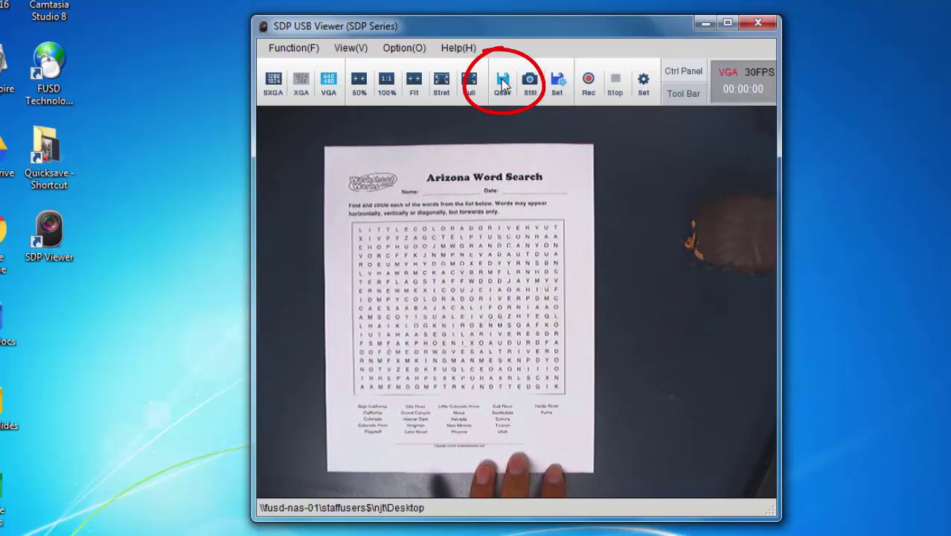
# Step: Quick-save a worksheet snapshot to the Desktop with the Qsav button
pyautogui.click(502, 84)
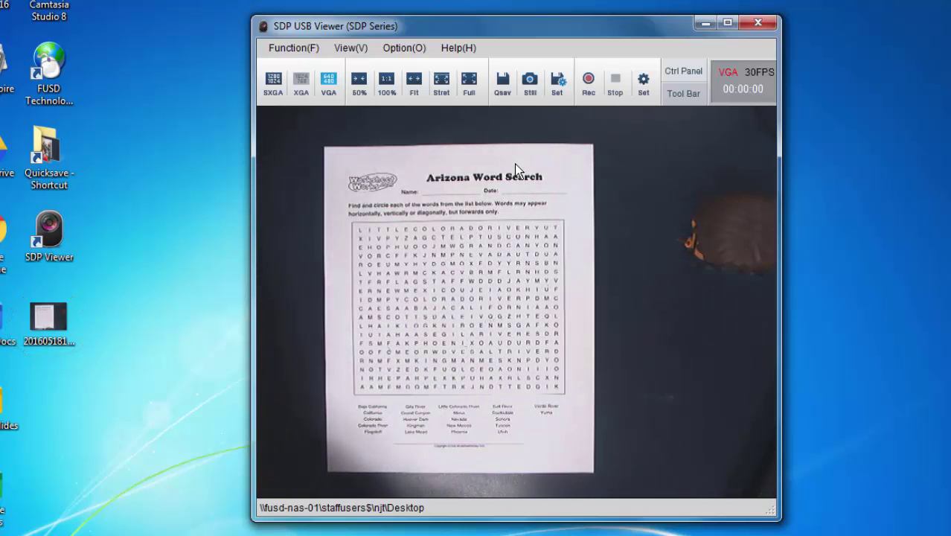
# Step: Save a still image named 'Arizona Crossword' as a JPEG in the Pictures library
pyautogui.click(530, 85)
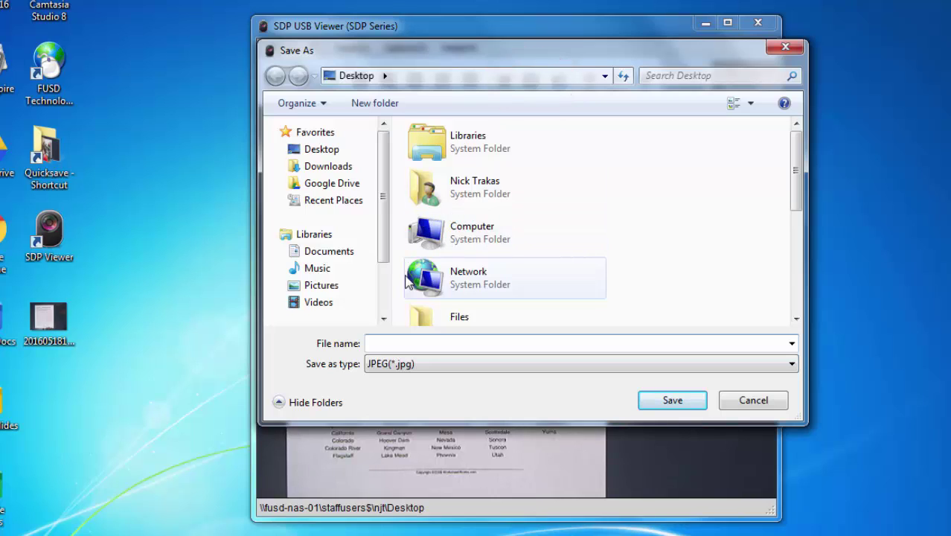
pyautogui.moveTo(321, 286)
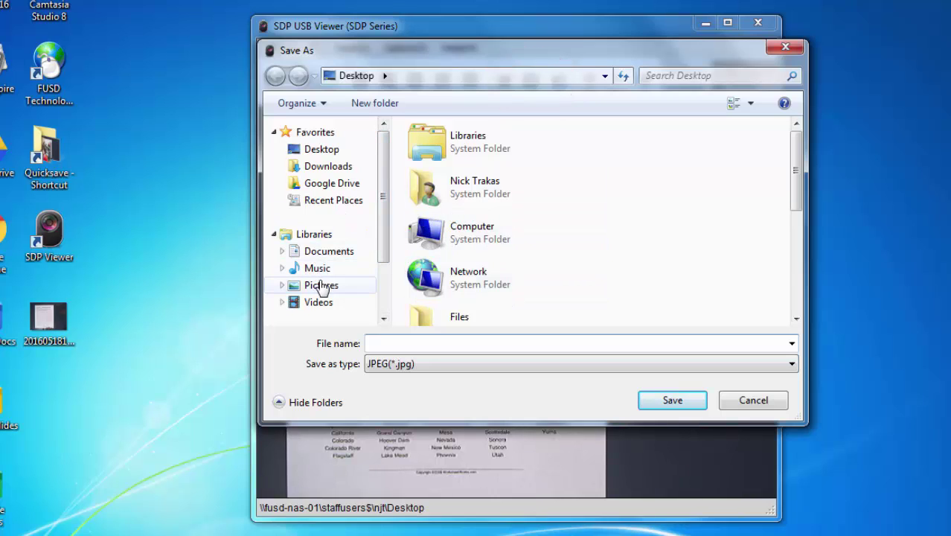
pyautogui.click(321, 287)
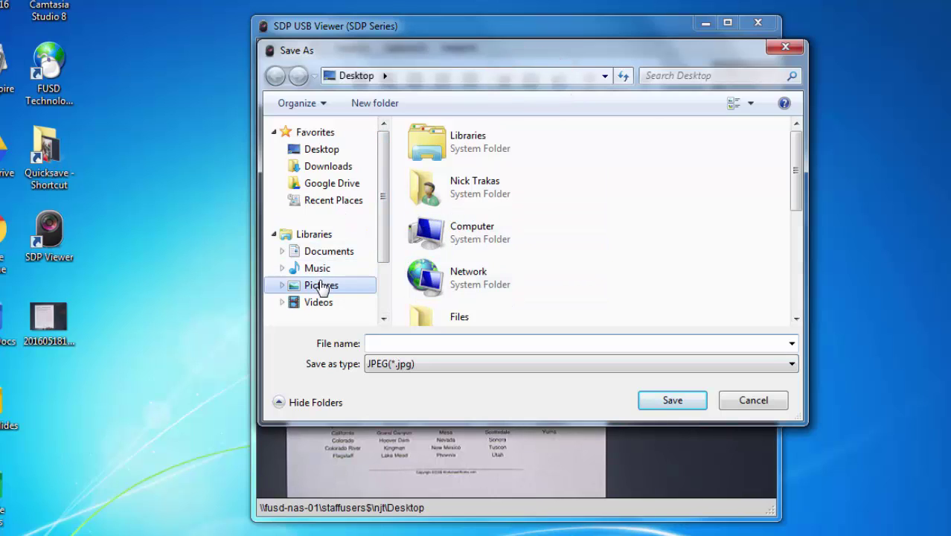
pyautogui.click(394, 343)
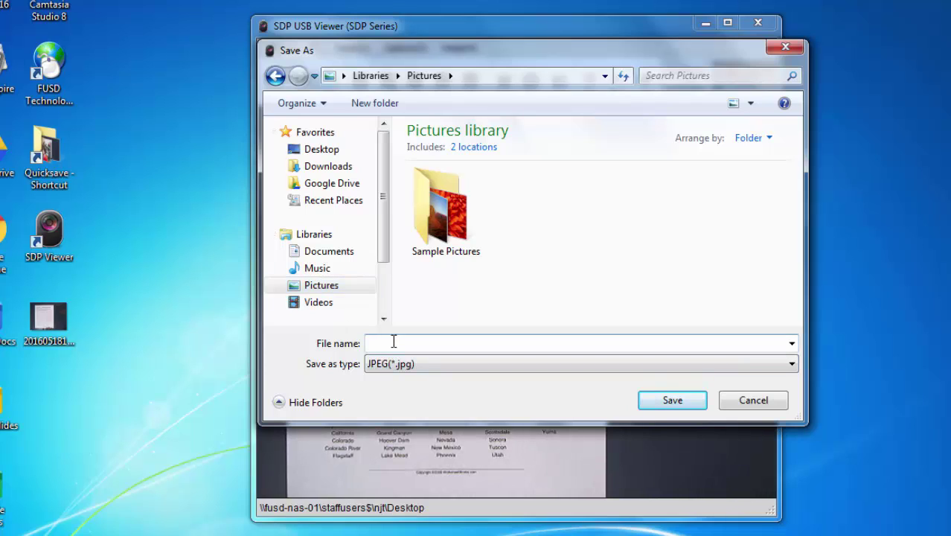
pyautogui.write('Ari')
pyautogui.write('zona Cro')
pyautogui.write('ssword')
pyautogui.click(670, 404)
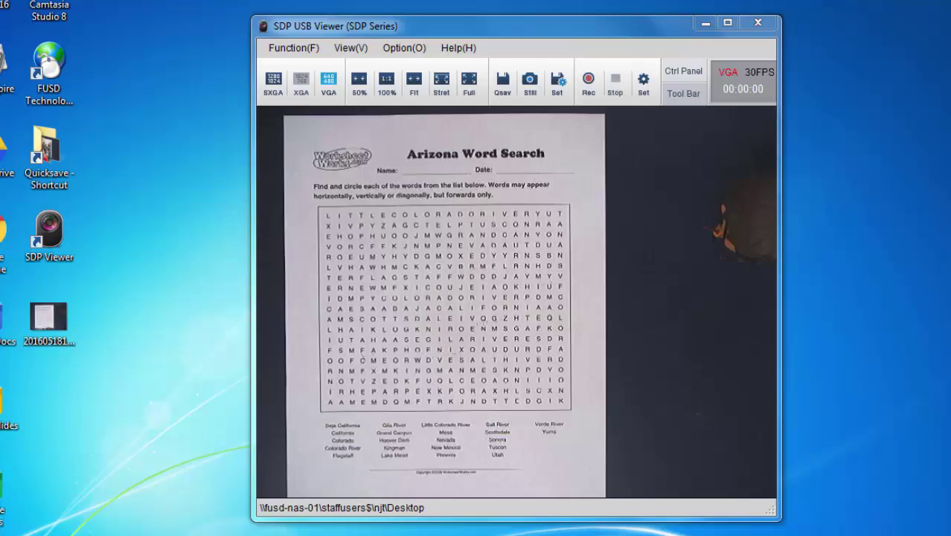
pyautogui.click(44, 533)
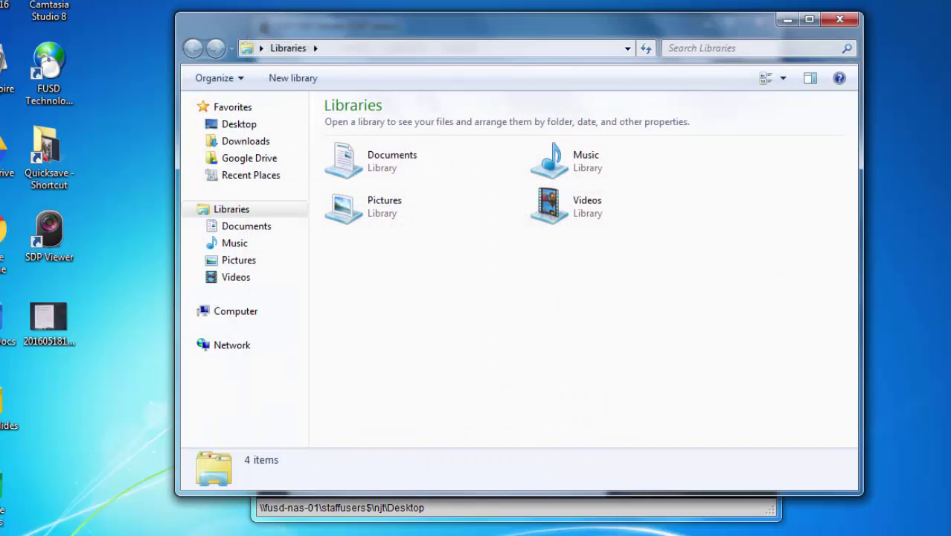
pyautogui.click(239, 262)
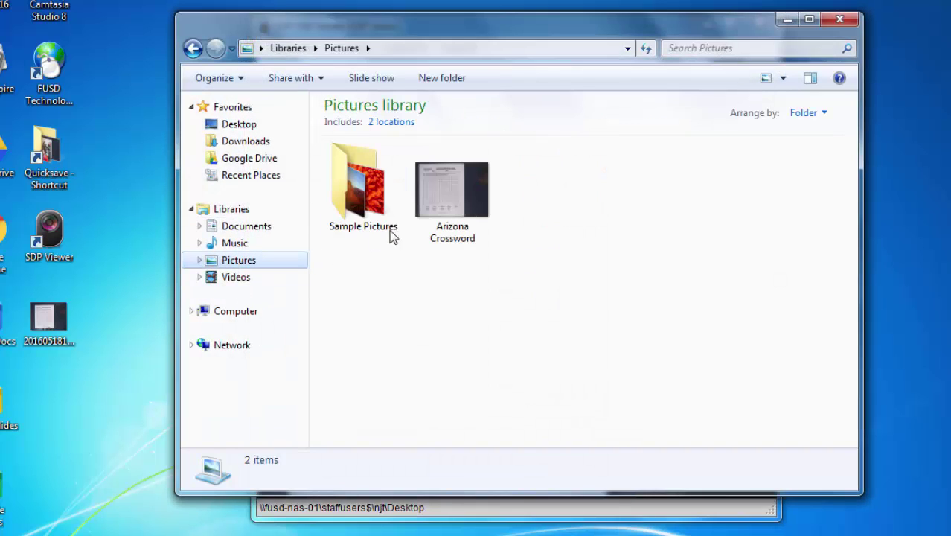
pyautogui.doubleClick(456, 204)
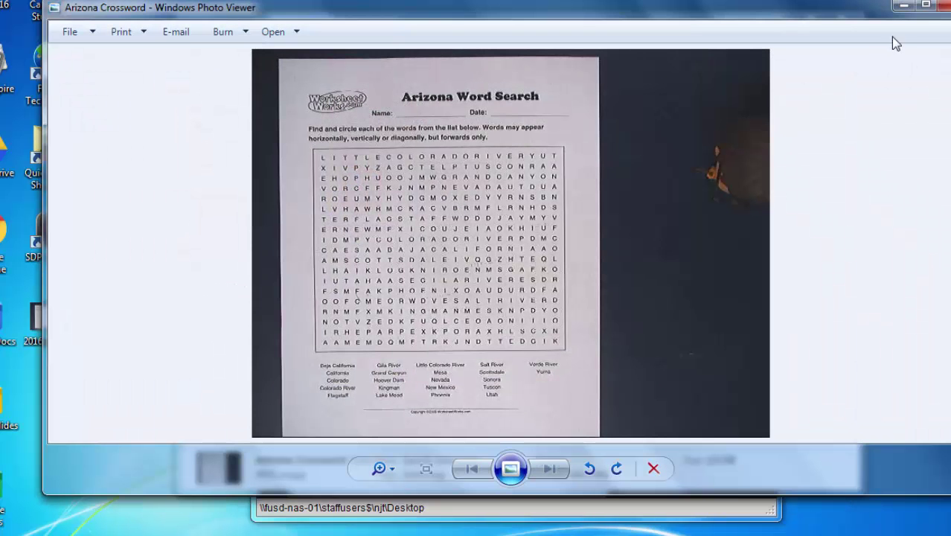
pyautogui.click(943, 6)
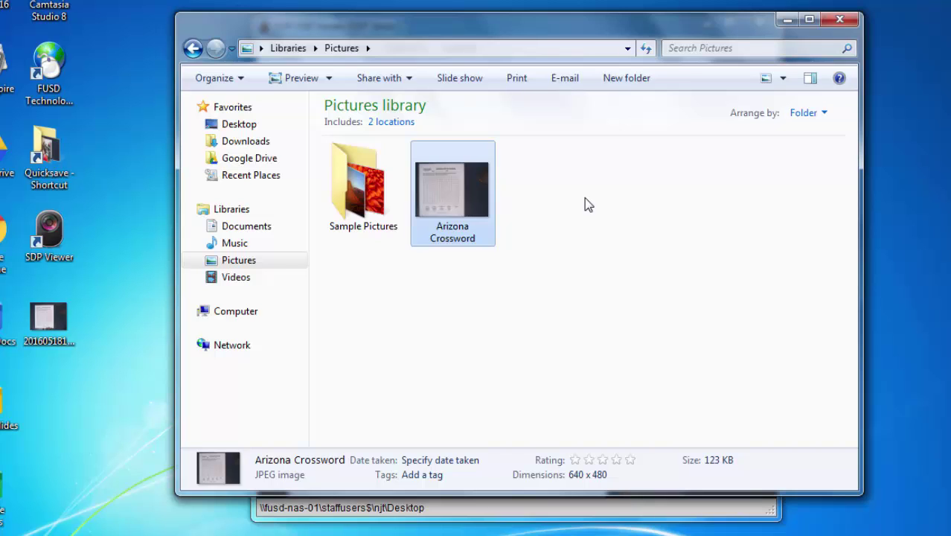
pyautogui.click(846, 25)
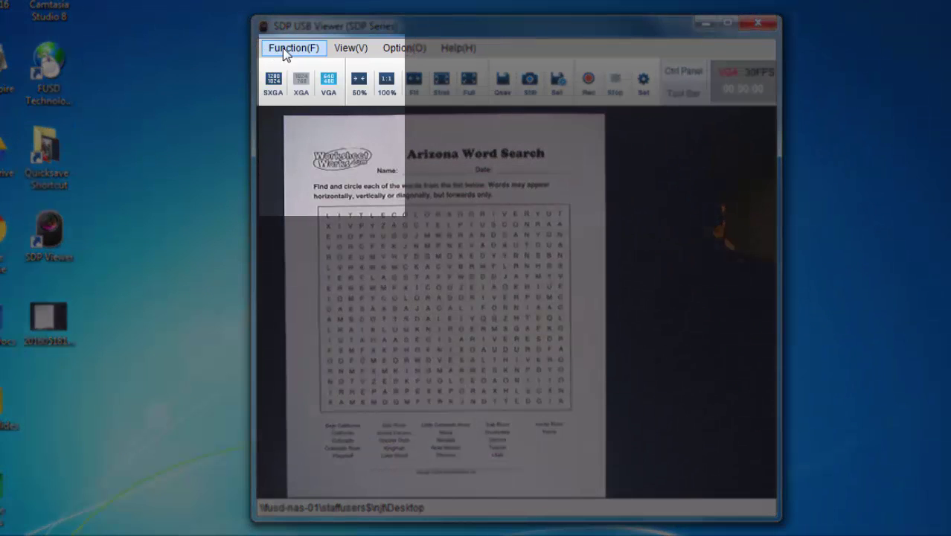
# Step: Show the Function(F) menu's capture, video recording and print commands
pyautogui.click(282, 47)
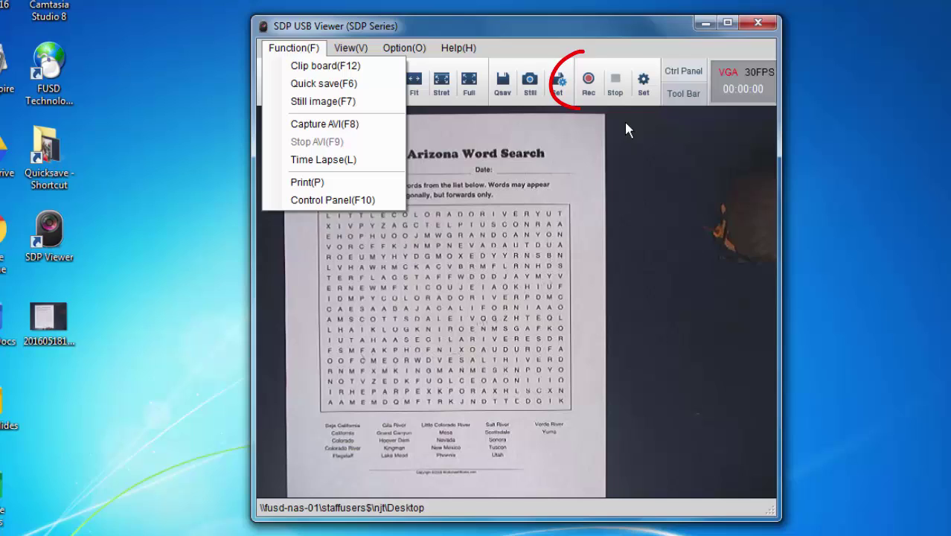
# Step: Close the Function menu and record a short AVI video of the worksheet to the desktop
pyautogui.click(588, 42)
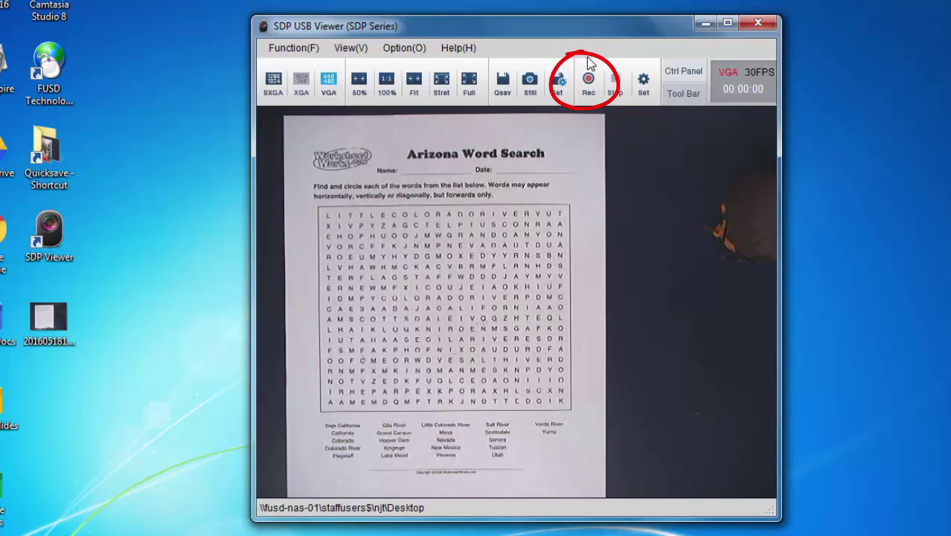
pyautogui.click(588, 80)
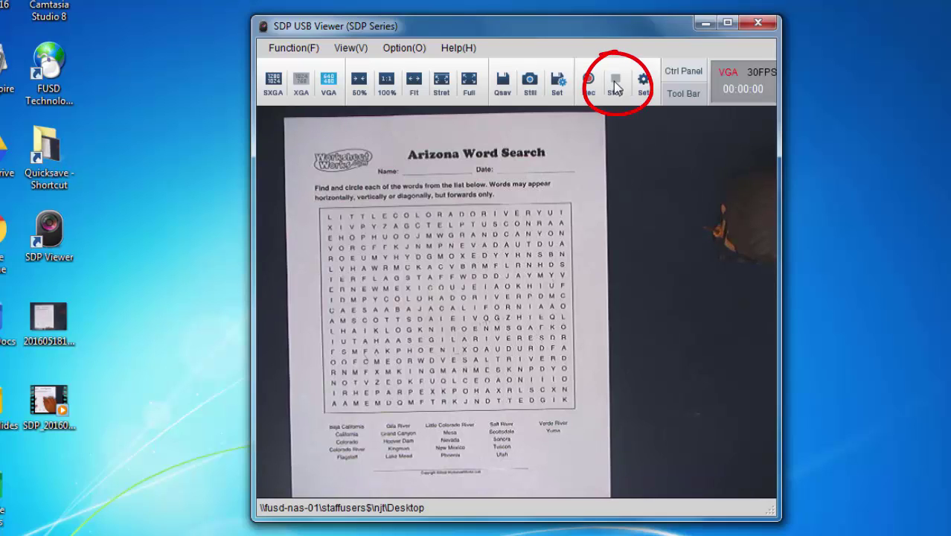
pyautogui.doubleClick(51, 405)
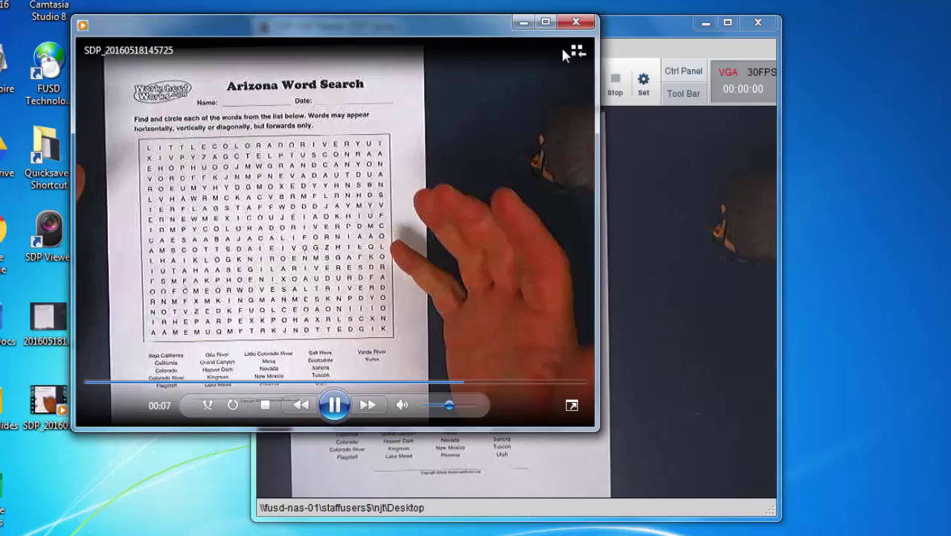
pyautogui.click(576, 22)
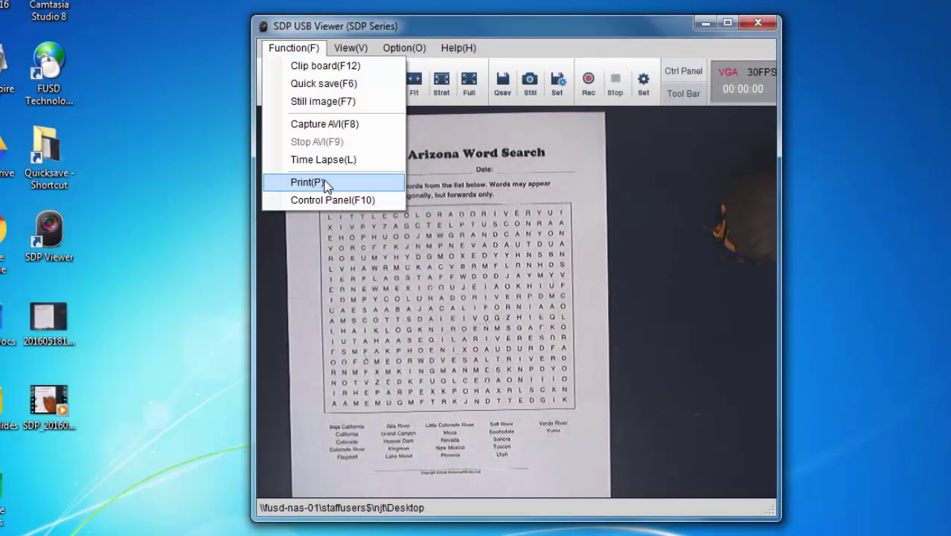
# Step: Print the current worksheet camera view to SMART Notebook Document Writer via Function > Print
pyautogui.click(326, 183)
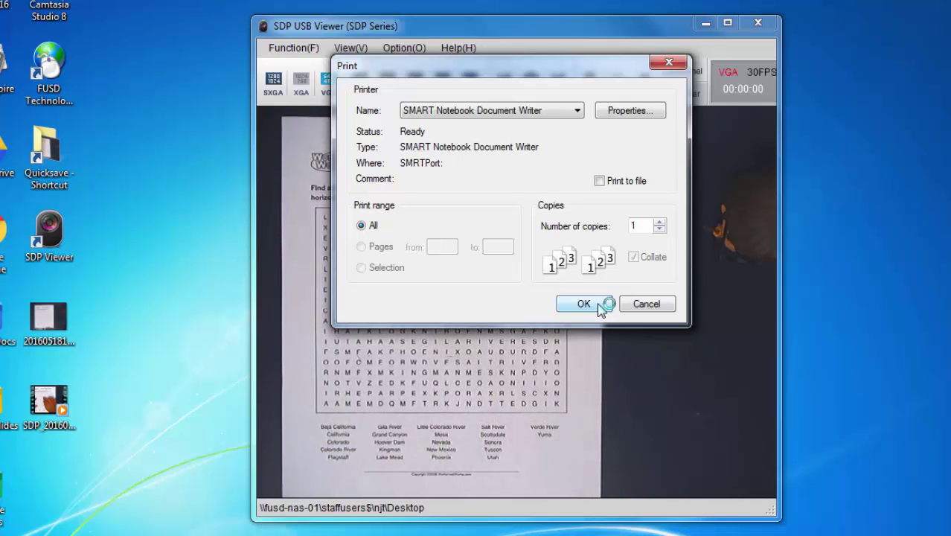
pyautogui.click(644, 305)
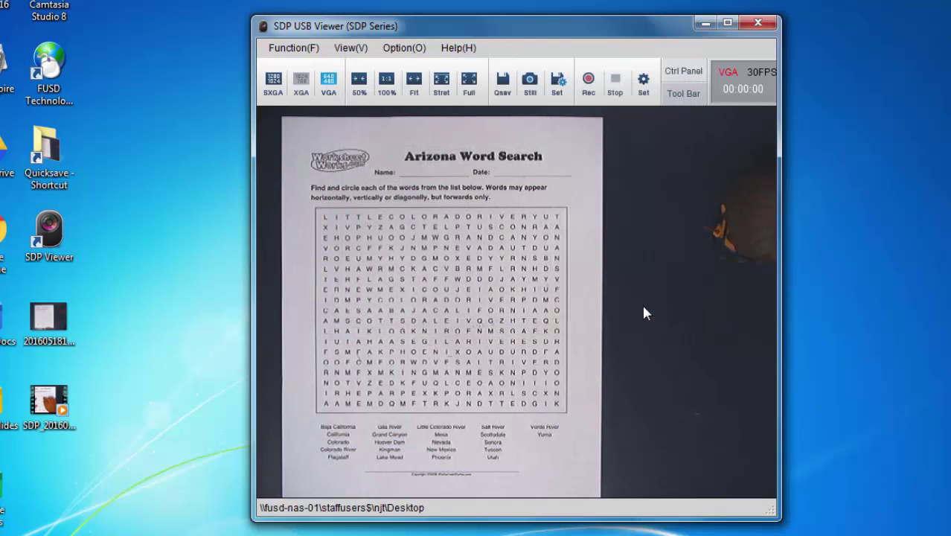